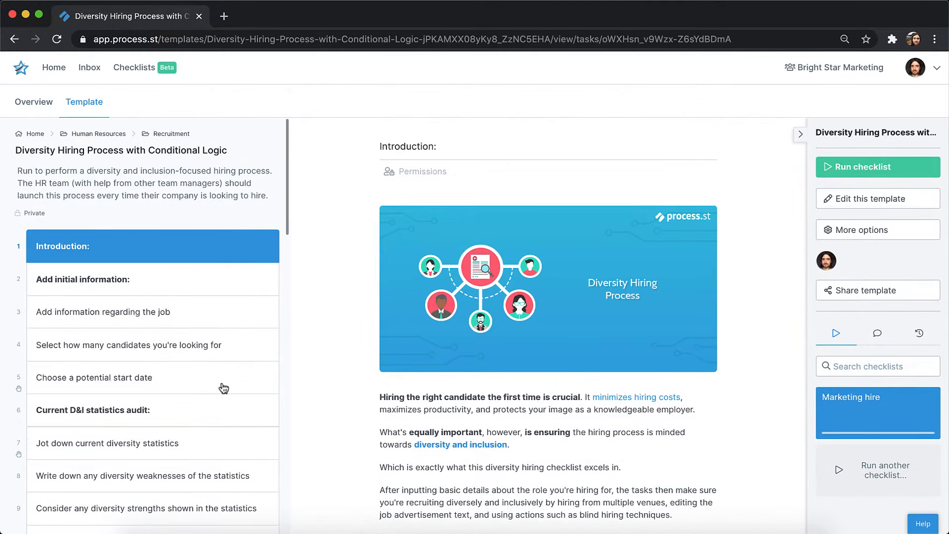
# Step: Look through the template's task list and examine the full content of the Review their marketing portfolios task
pyautogui.scroll(-6, 224, 388)
pyautogui.scroll(-4, 223, 389)
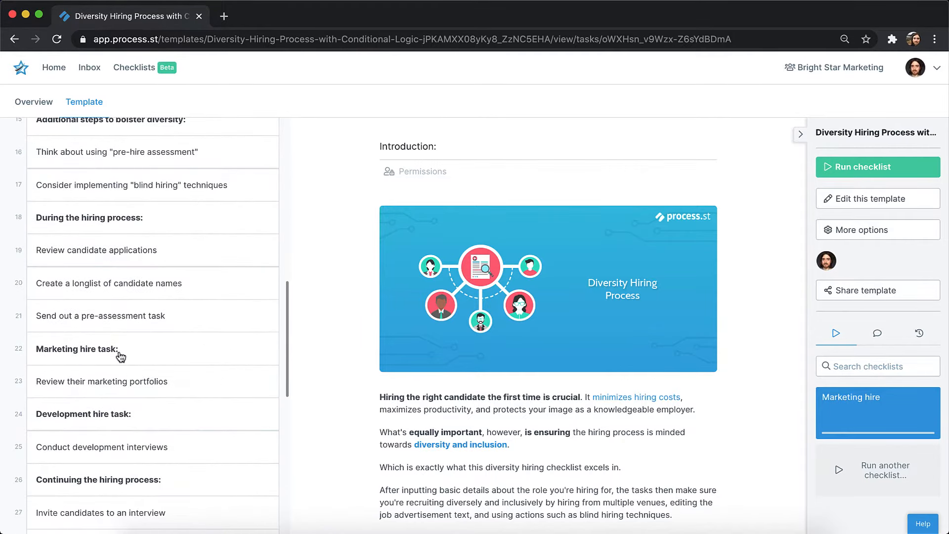
pyautogui.click(132, 381)
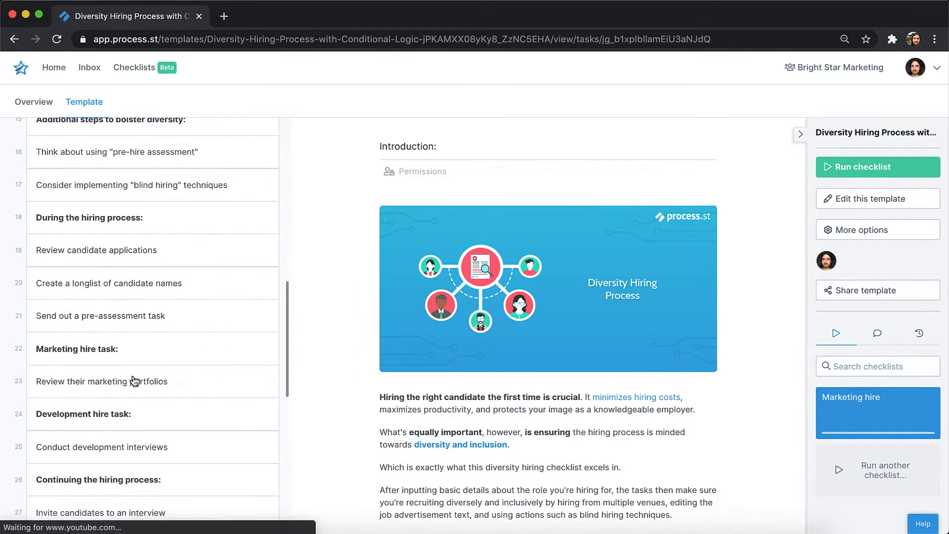
pyautogui.scroll(-2, 341, 399)
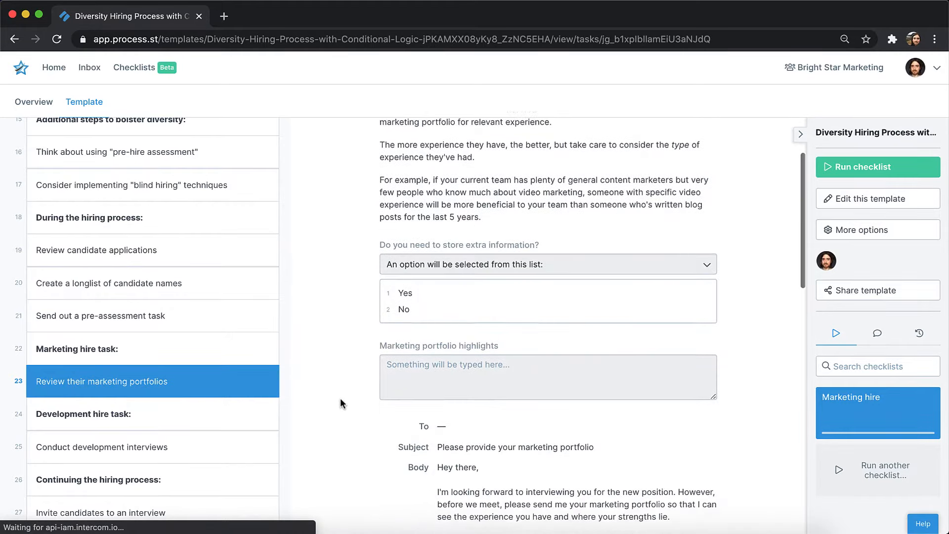
pyautogui.scroll(-10, 341, 398)
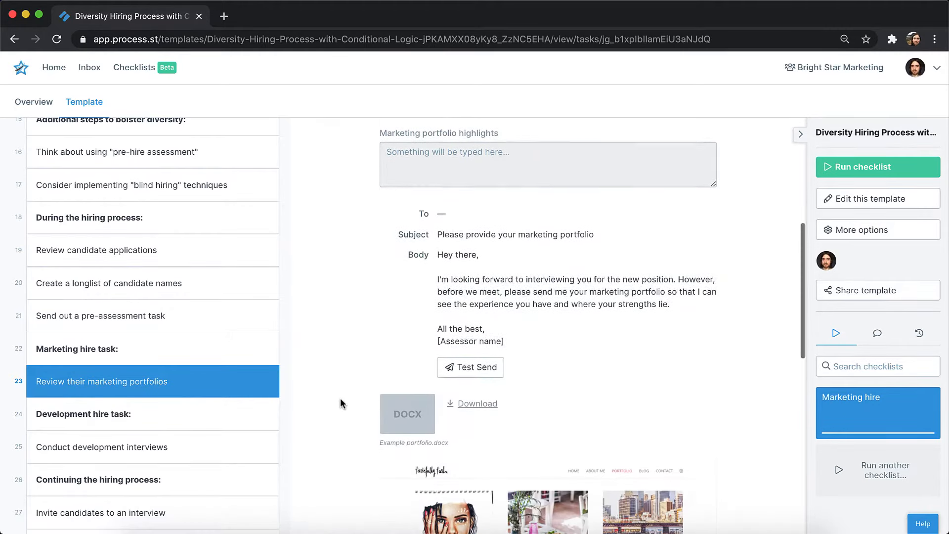
pyautogui.scroll(-4, 340, 398)
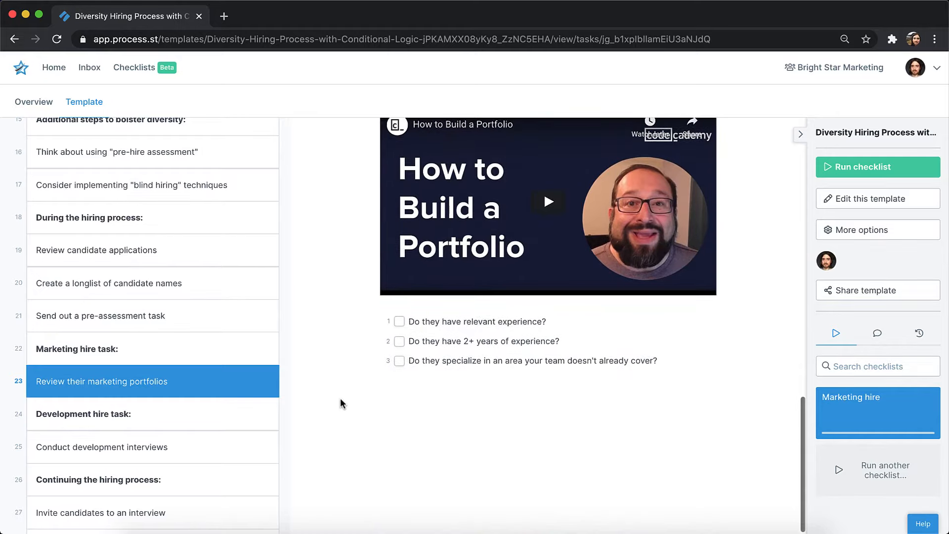
# Step: View the Conduct development interviews task and return to the template's Introduction
pyautogui.click(201, 456)
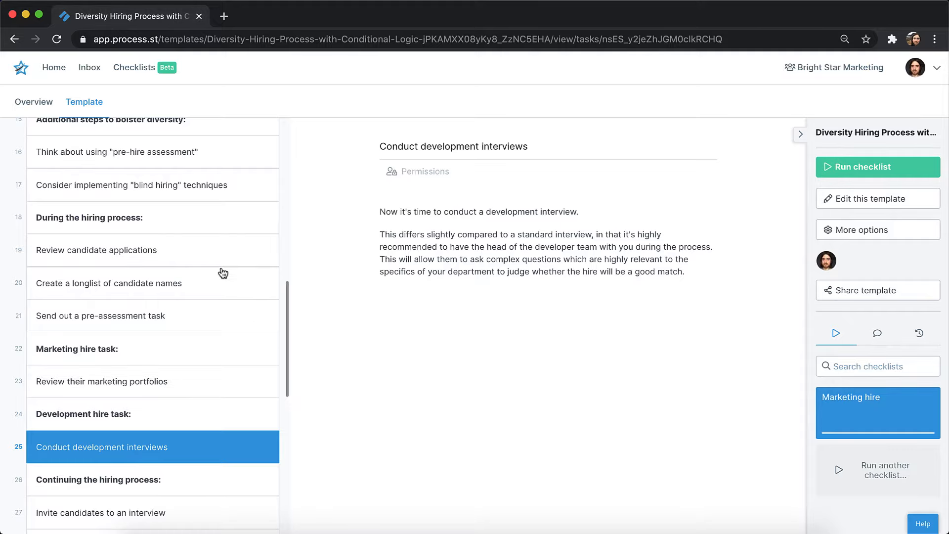
pyautogui.scroll(3, 230, 230)
pyautogui.scroll(10, 230, 229)
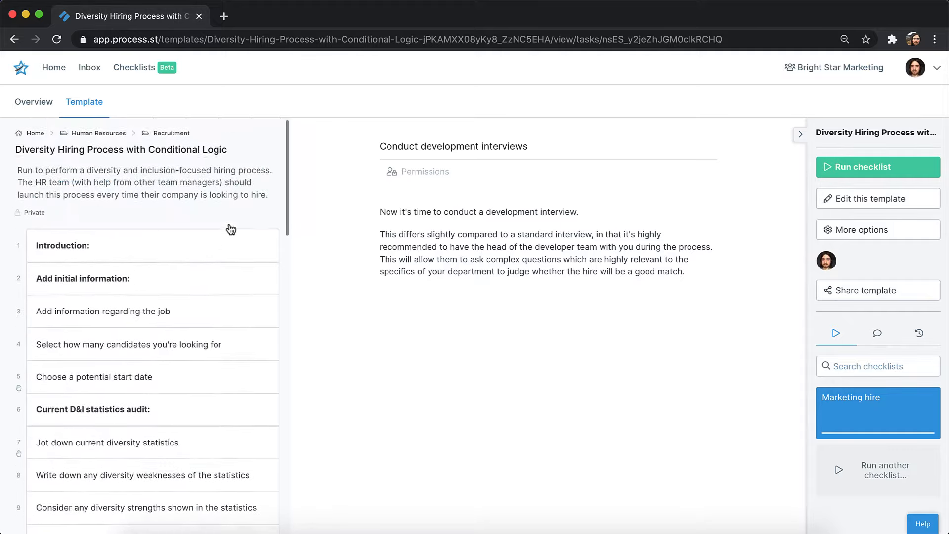
pyautogui.click(168, 249)
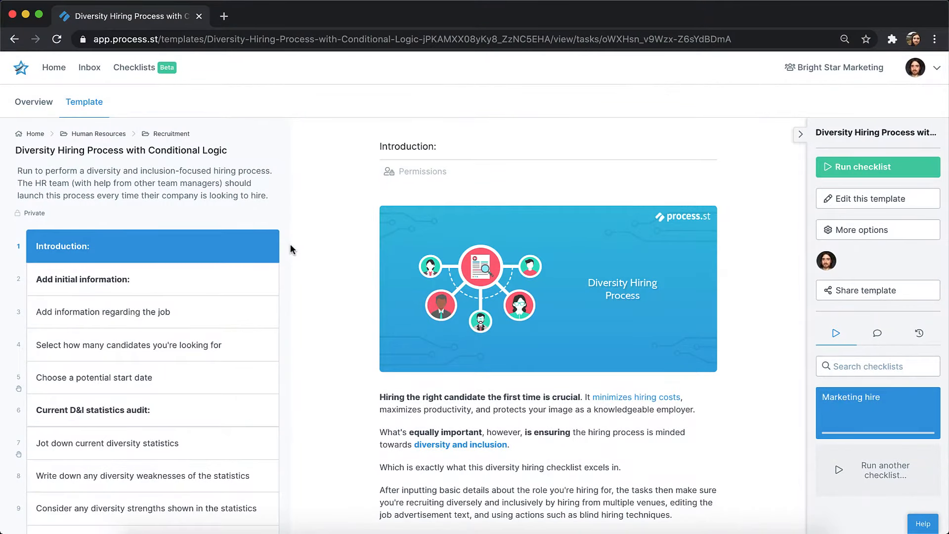
# Step: Open the template for editing and look over its Add information regarding the job task and the hiring tasks
pyautogui.click(840, 203)
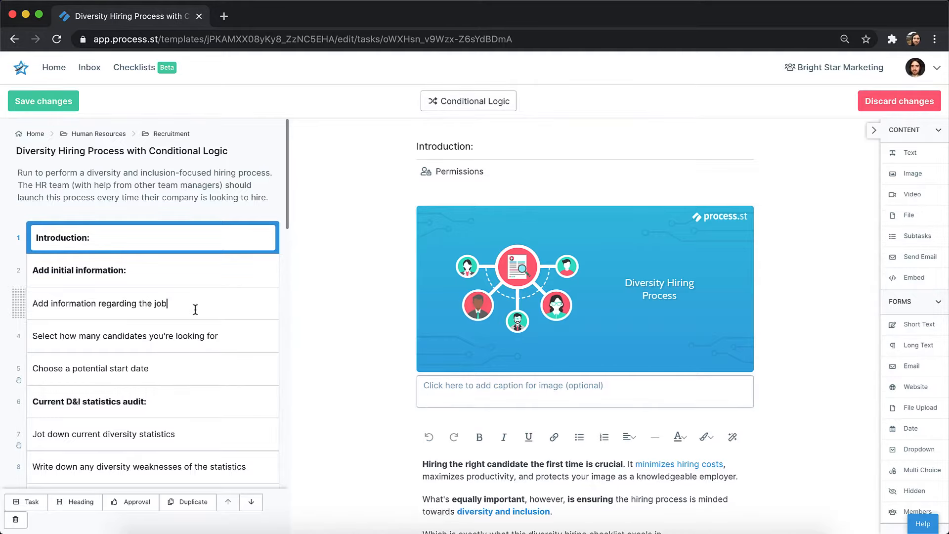
pyautogui.click(194, 305)
pyautogui.scroll(-10, 196, 351)
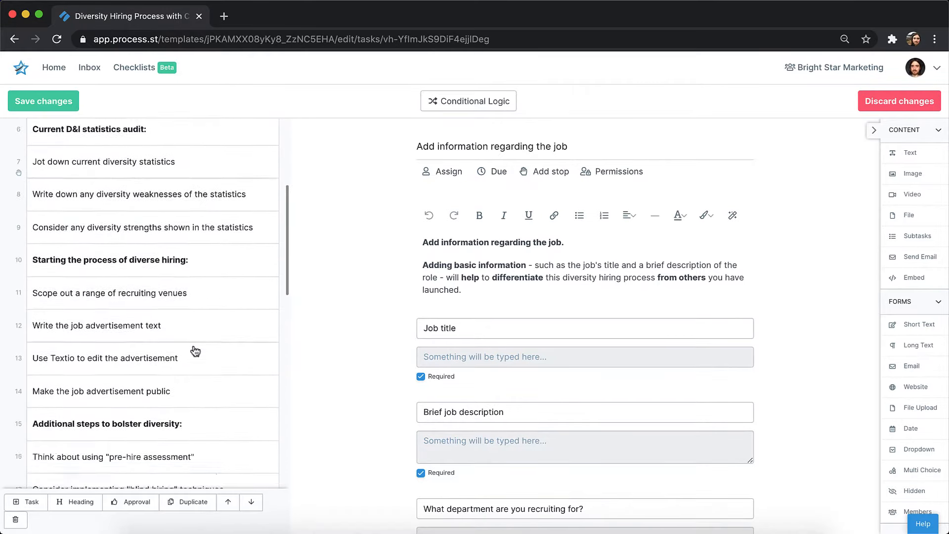
pyautogui.scroll(-5, 195, 351)
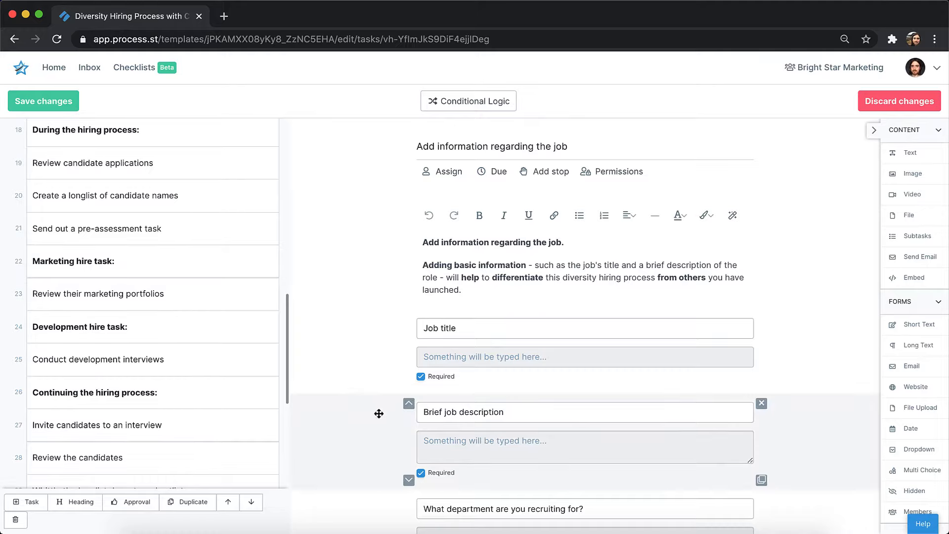
pyautogui.scroll(-2, 379, 414)
pyautogui.scroll(-3, 379, 414)
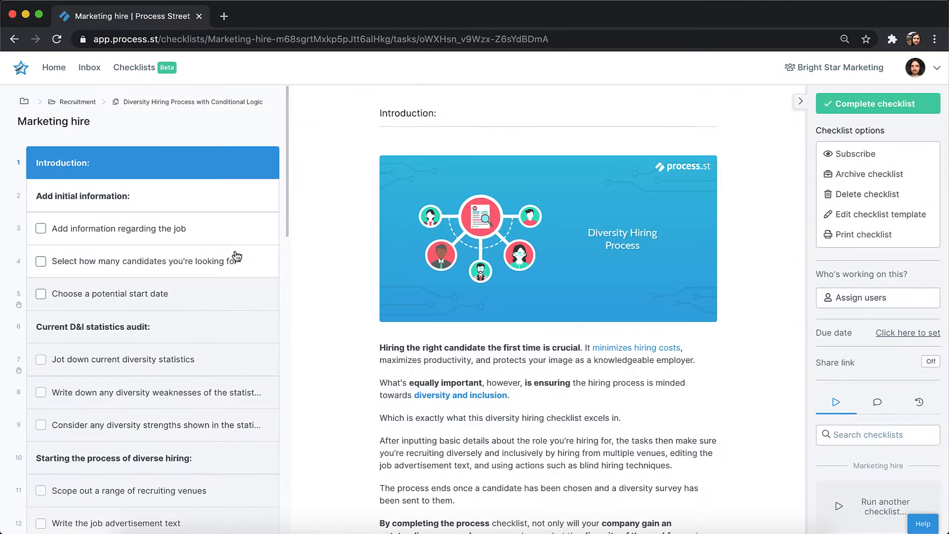
# Step: In the Marketing hire checklist, open Add information regarding the job and look through the tasks around the hiring process
pyautogui.click(197, 241)
pyautogui.scroll(-5, 227, 322)
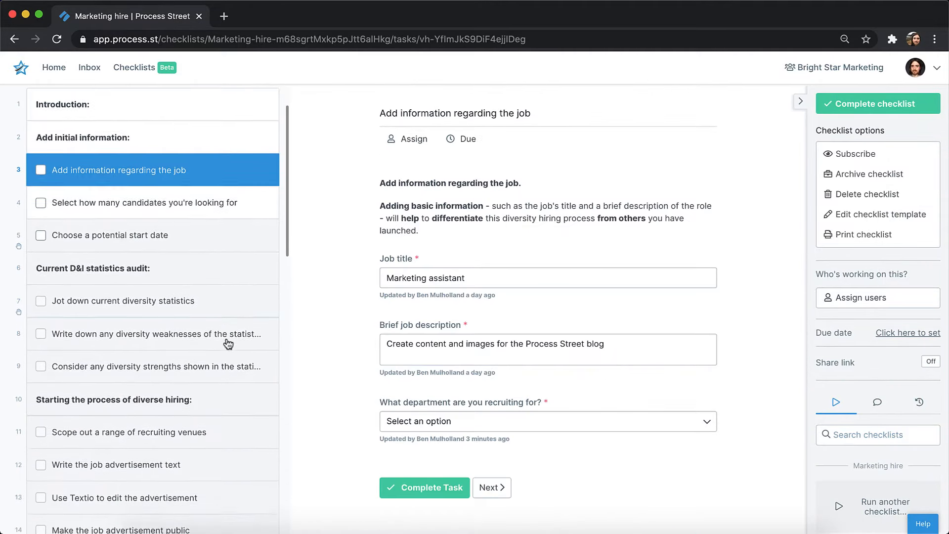
pyautogui.scroll(-6, 228, 343)
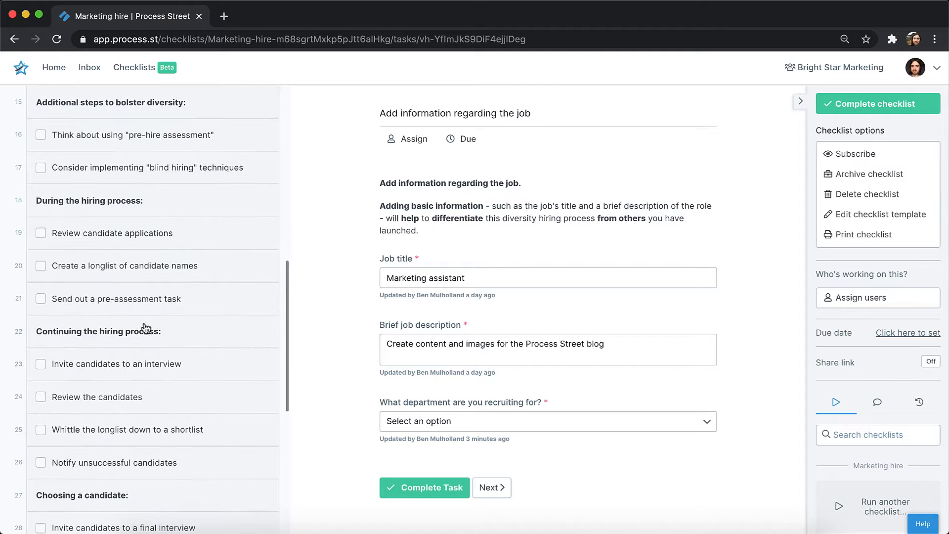
# Step: Select Marketing and Development in turn as the department being recruited for
pyautogui.click(461, 423)
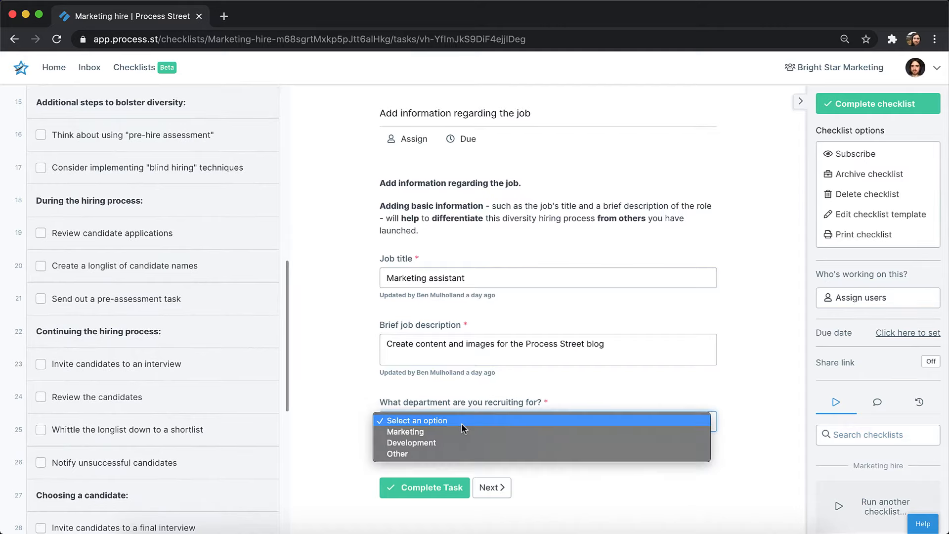
pyautogui.click(443, 431)
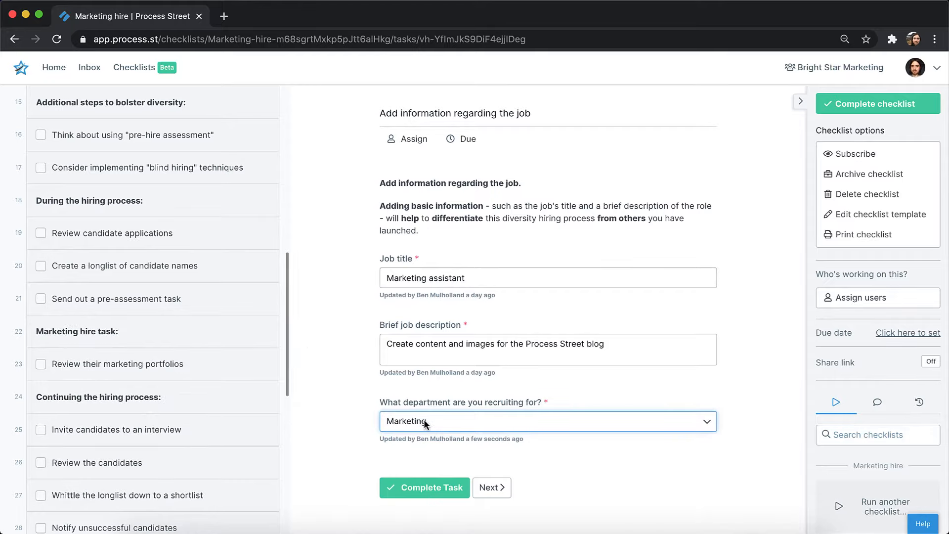
pyautogui.click(424, 419)
pyautogui.click(423, 433)
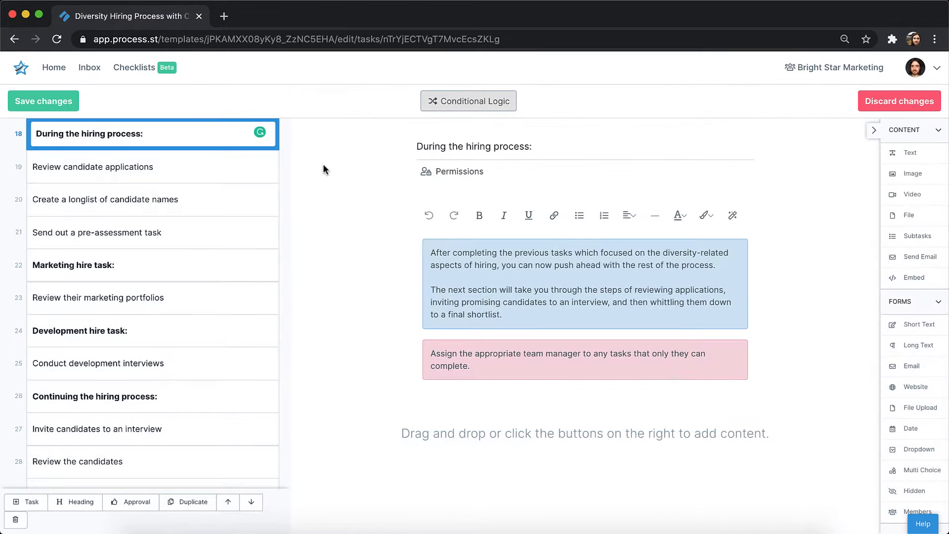
# Step: In the template's Conditional Logic, hide the Marketing hire task and Development hire task headings and their tasks by default
pyautogui.click(470, 106)
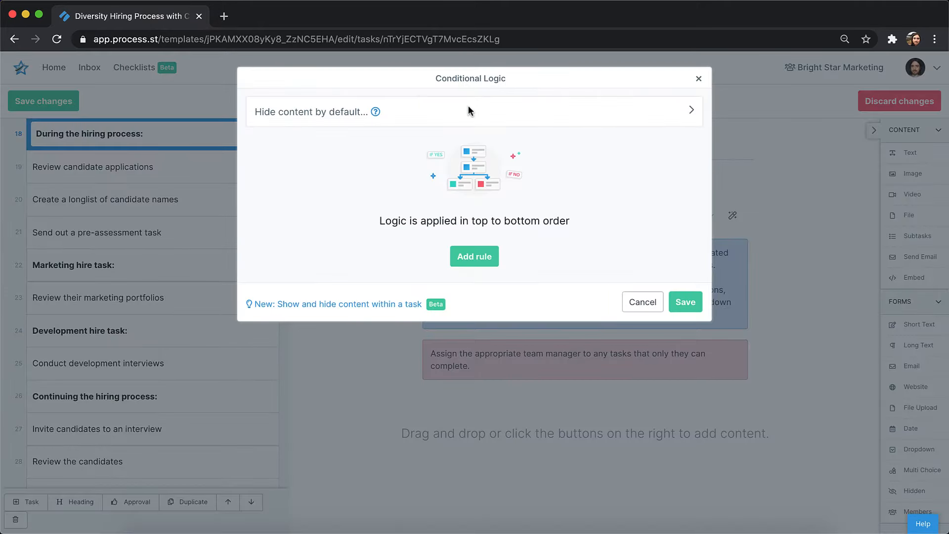
pyautogui.click(395, 121)
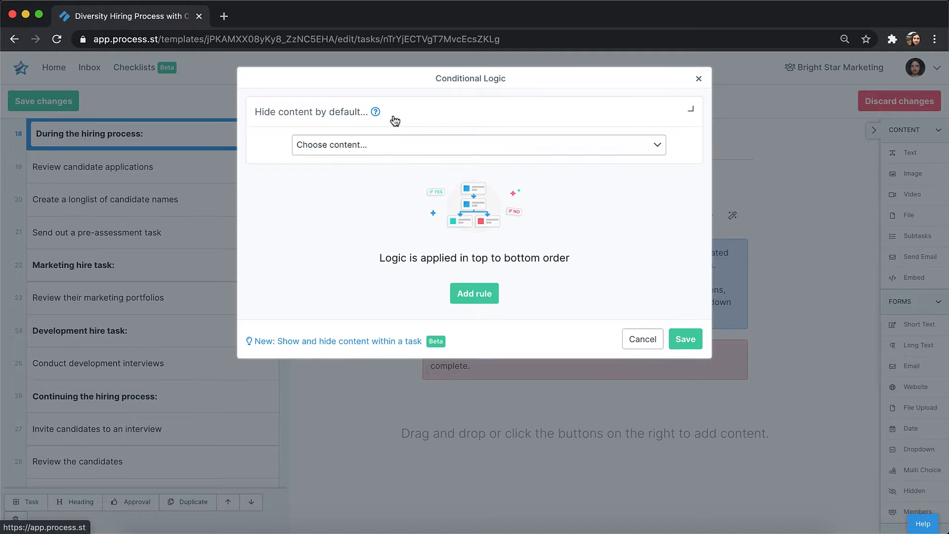
pyautogui.click(413, 147)
pyautogui.scroll(-3, 447, 238)
pyautogui.scroll(-8, 446, 238)
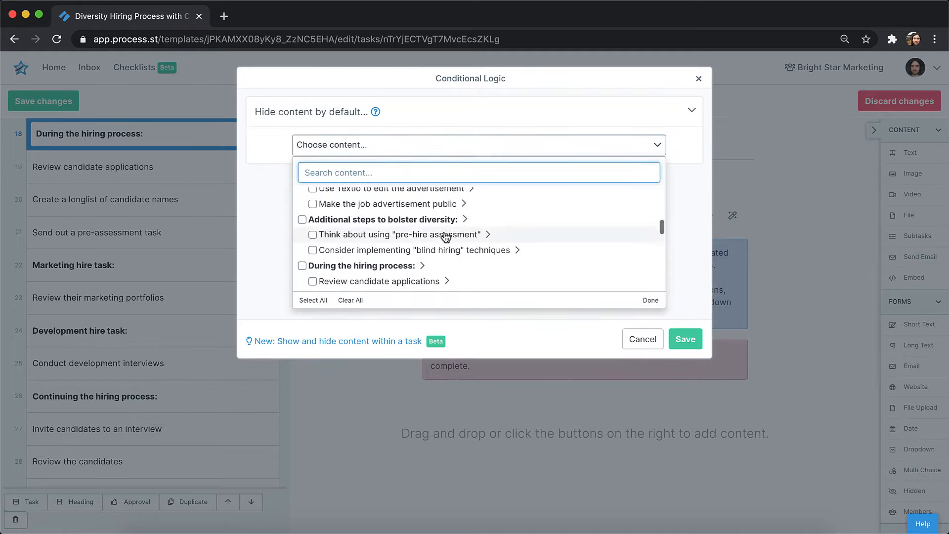
pyautogui.click(456, 225)
pyautogui.click(323, 241)
pyautogui.click(323, 256)
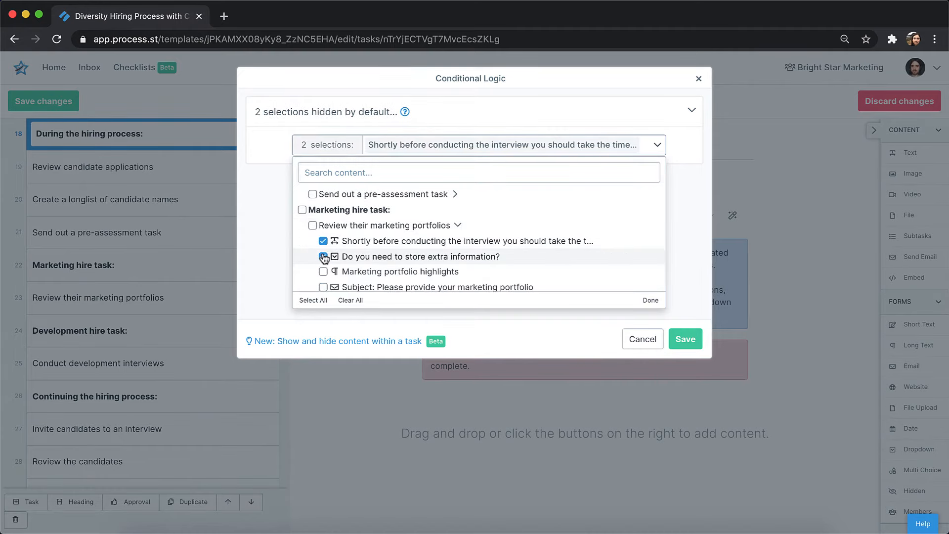
pyautogui.click(313, 226)
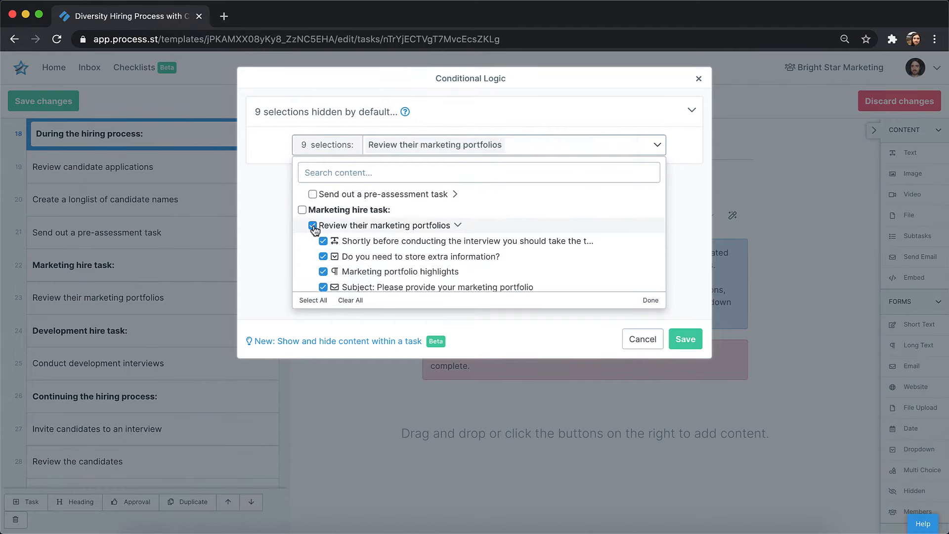
pyautogui.click(302, 209)
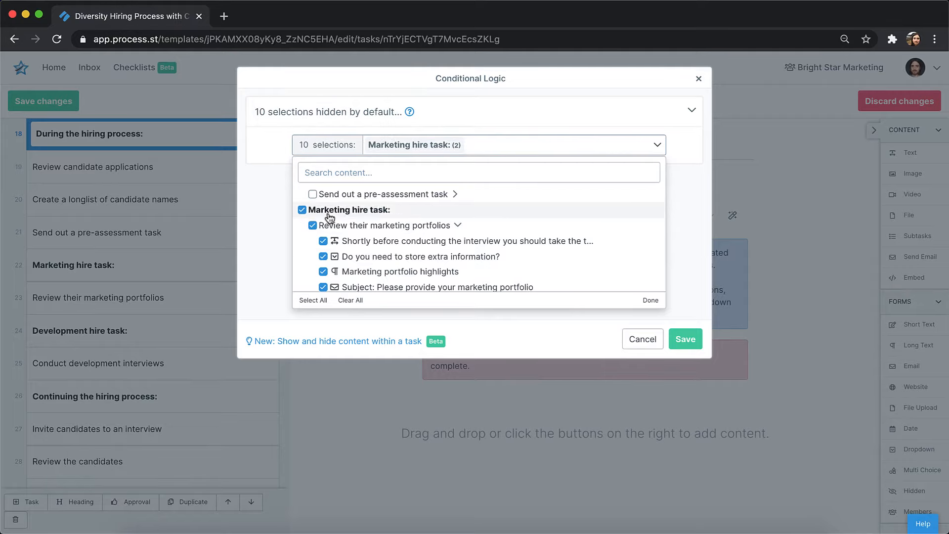
pyautogui.scroll(-5, 389, 267)
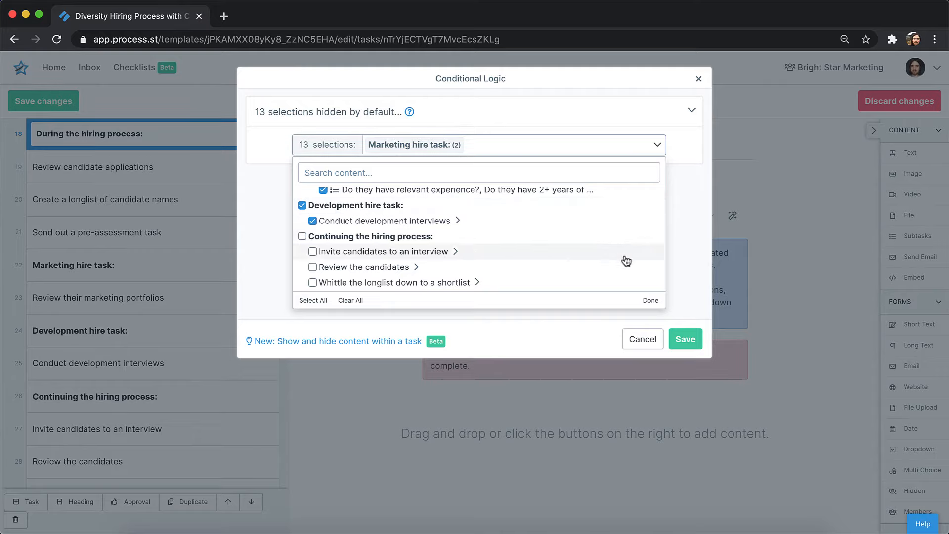
pyautogui.click(651, 301)
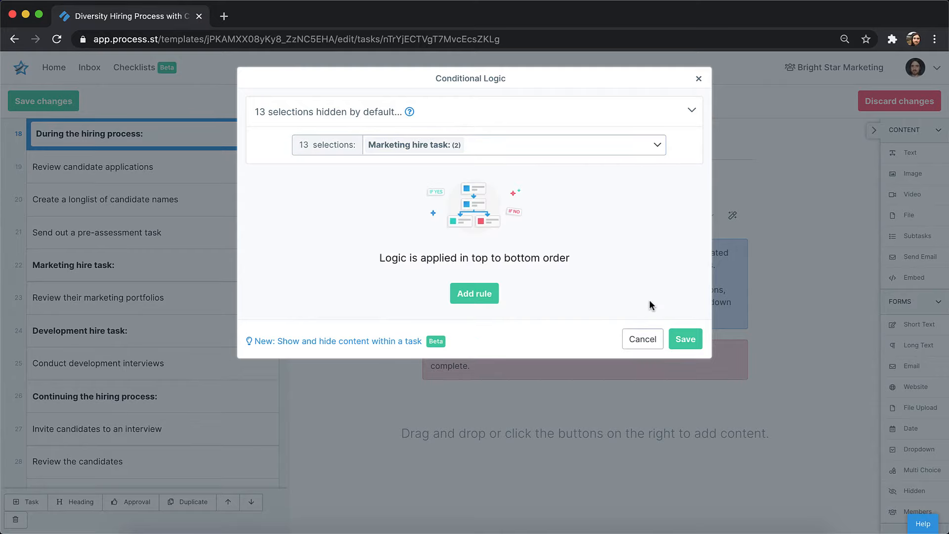
# Step: Add a rule with the condition that "What department are you recruiting for?" is Marketing
pyautogui.click(474, 296)
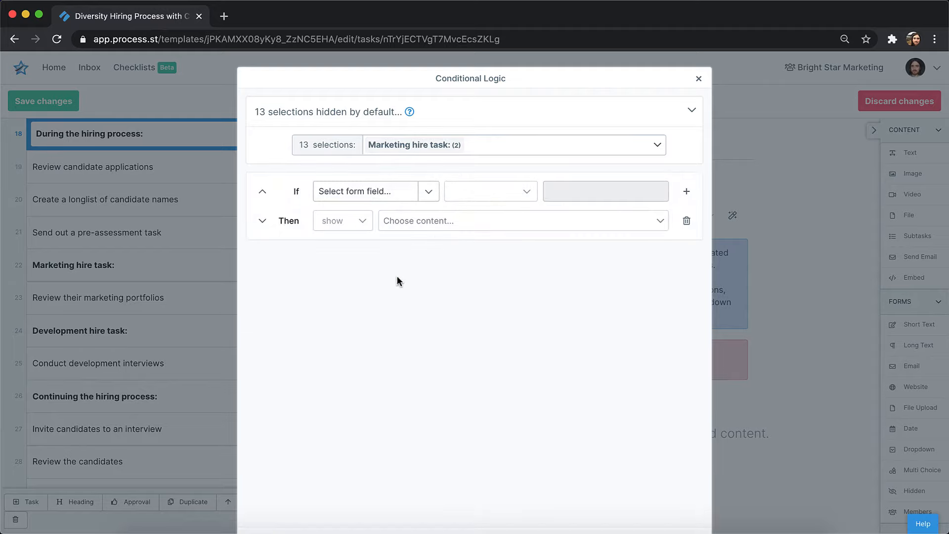
pyautogui.click(407, 195)
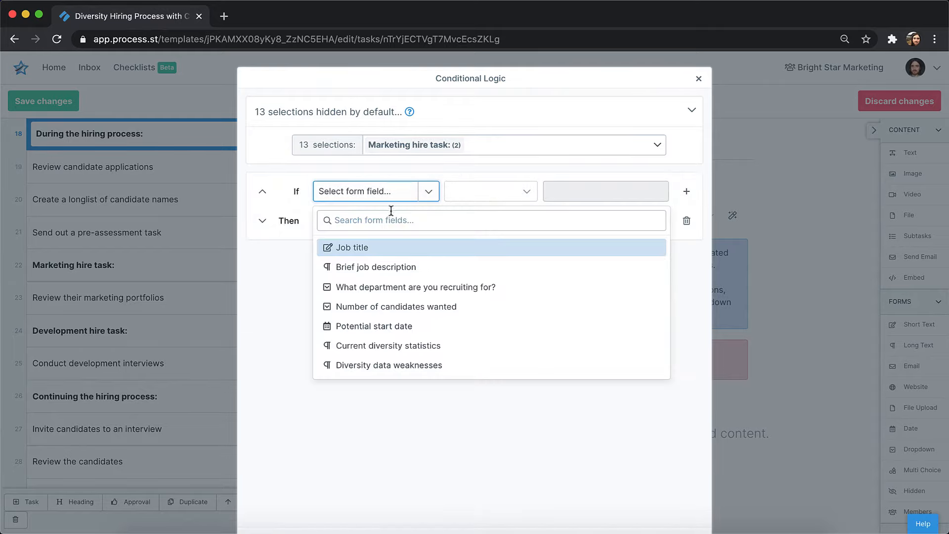
pyautogui.click(398, 287)
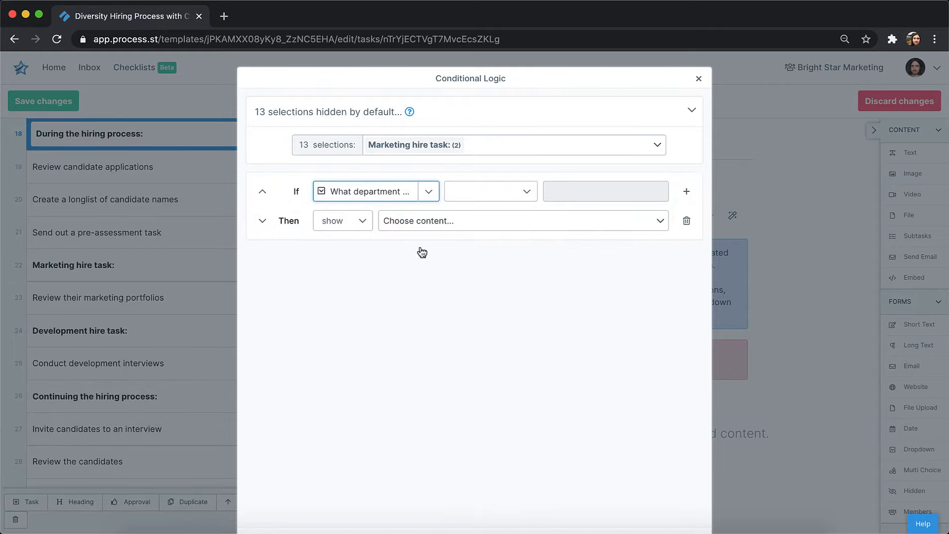
pyautogui.click(488, 193)
pyautogui.click(482, 232)
pyautogui.click(569, 198)
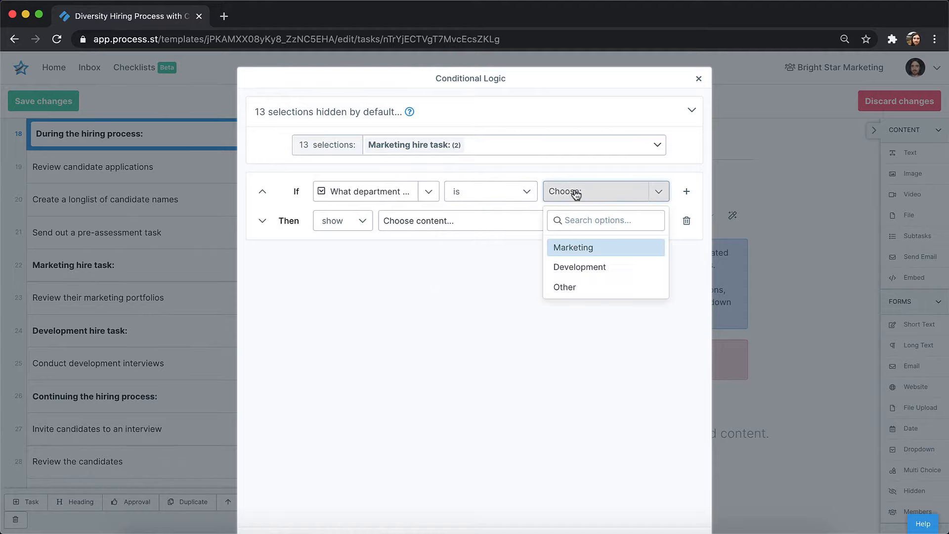
pyautogui.click(576, 244)
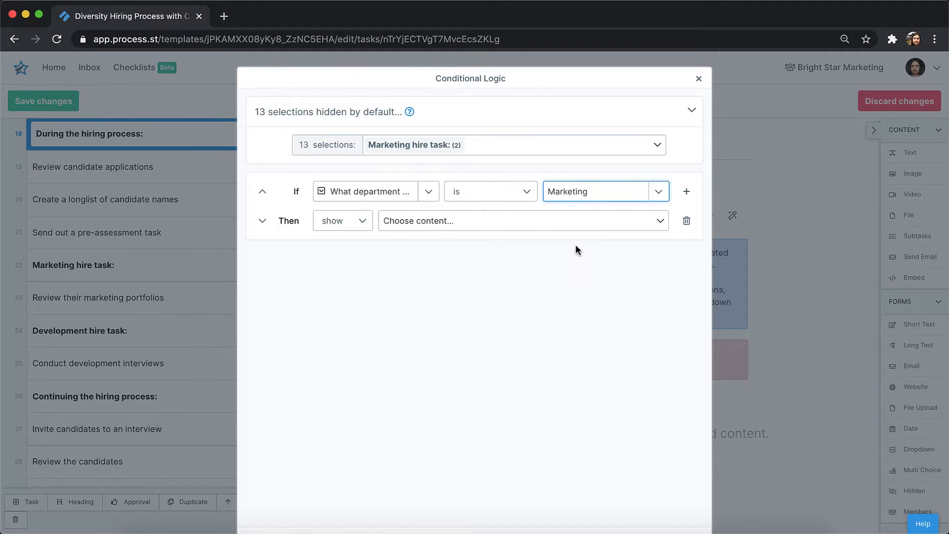
# Step: Make the Marketing rule show the Marketing hire task heading and its Review their marketing portfolios task
pyautogui.click(433, 223)
pyautogui.scroll(-1, 447, 336)
pyautogui.scroll(-5, 446, 336)
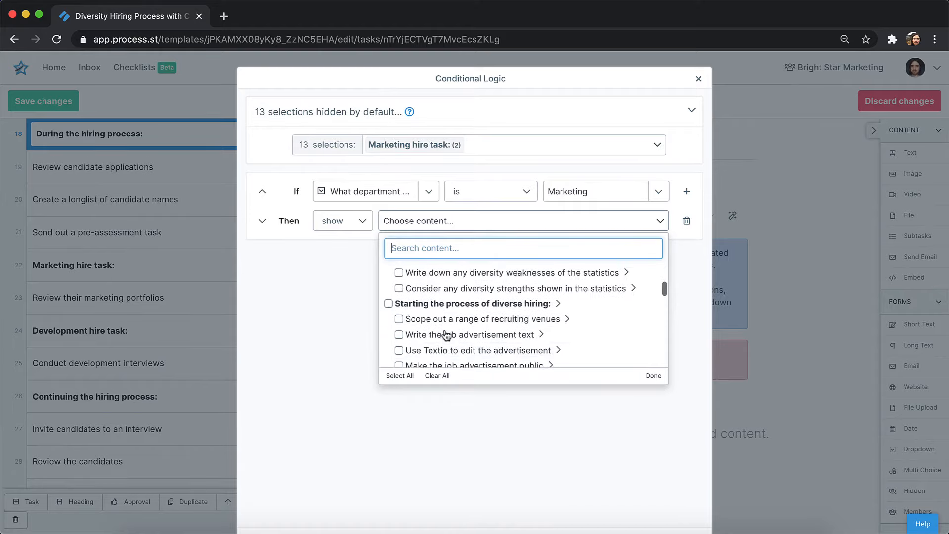
pyautogui.scroll(-3, 447, 334)
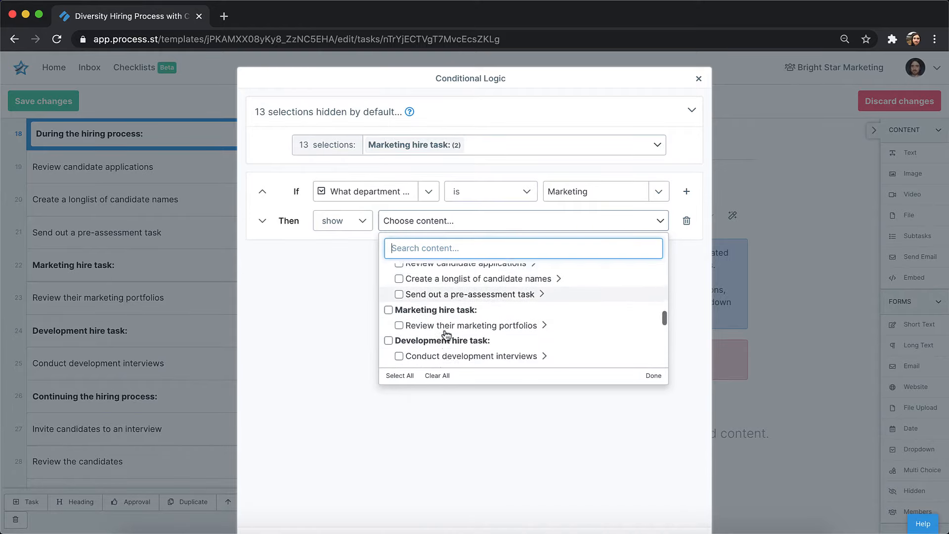
pyautogui.click(390, 279)
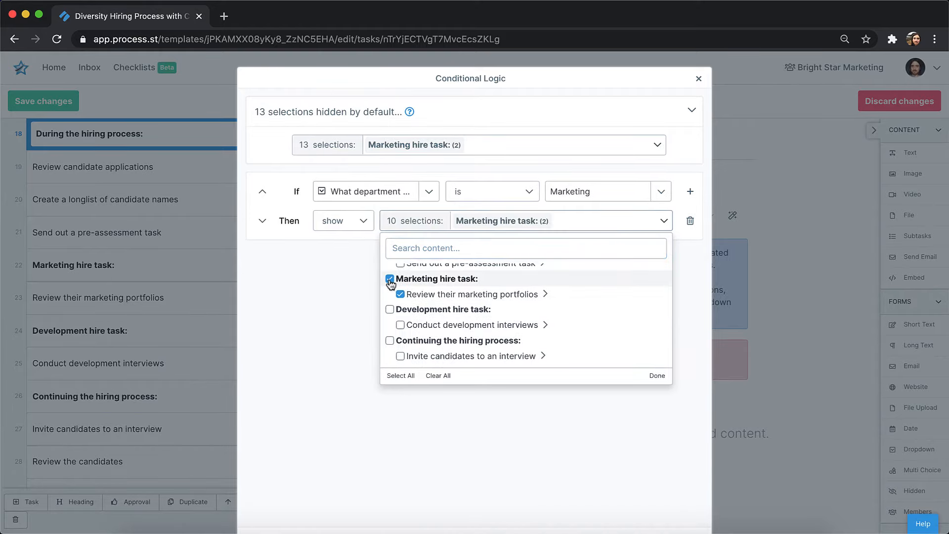
pyautogui.click(346, 288)
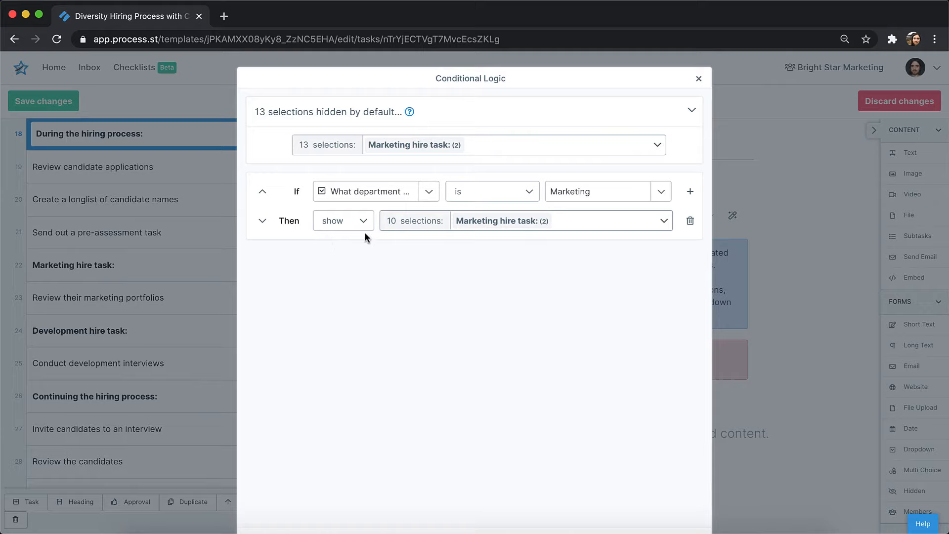
# Step: Add a second rule with the condition that "What department are you recruiting for?" is Development
pyautogui.click(690, 192)
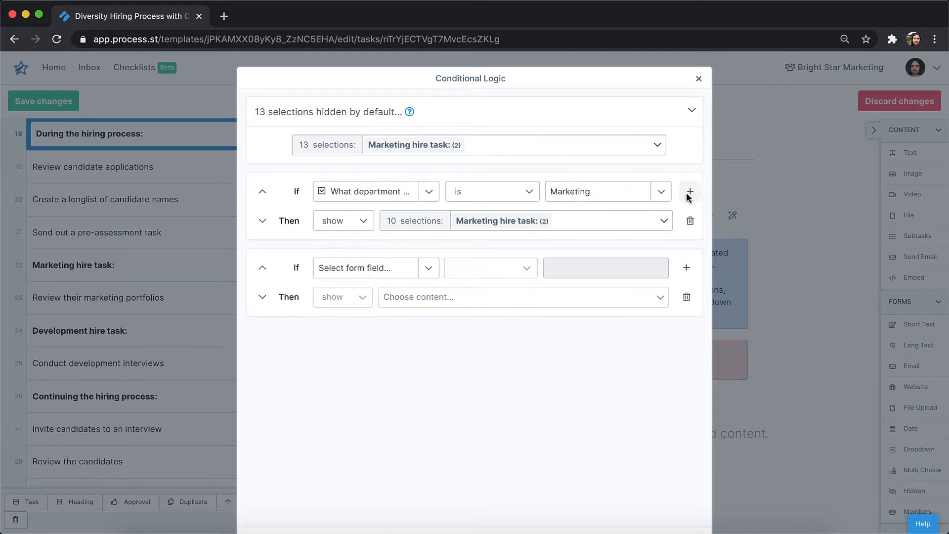
pyautogui.click(392, 268)
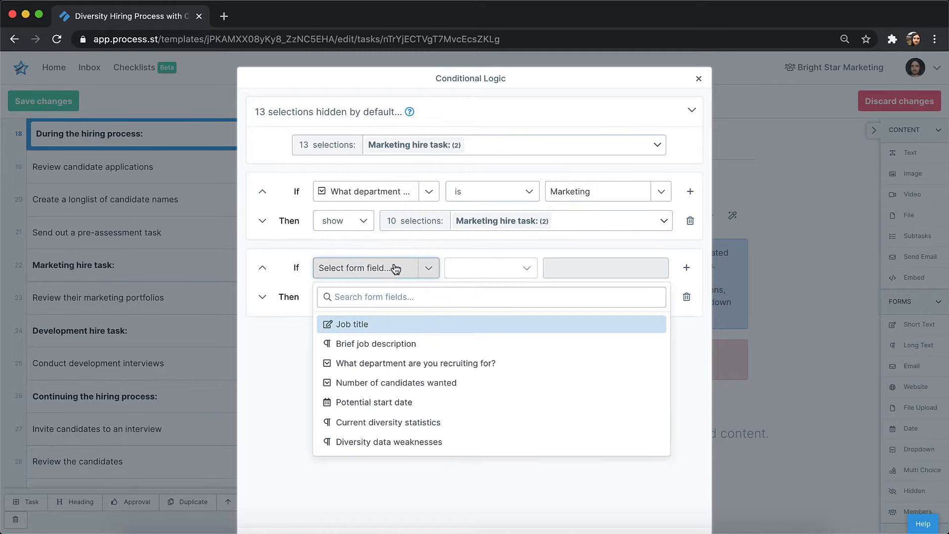
pyautogui.click(393, 363)
pyautogui.click(490, 268)
pyautogui.click(500, 302)
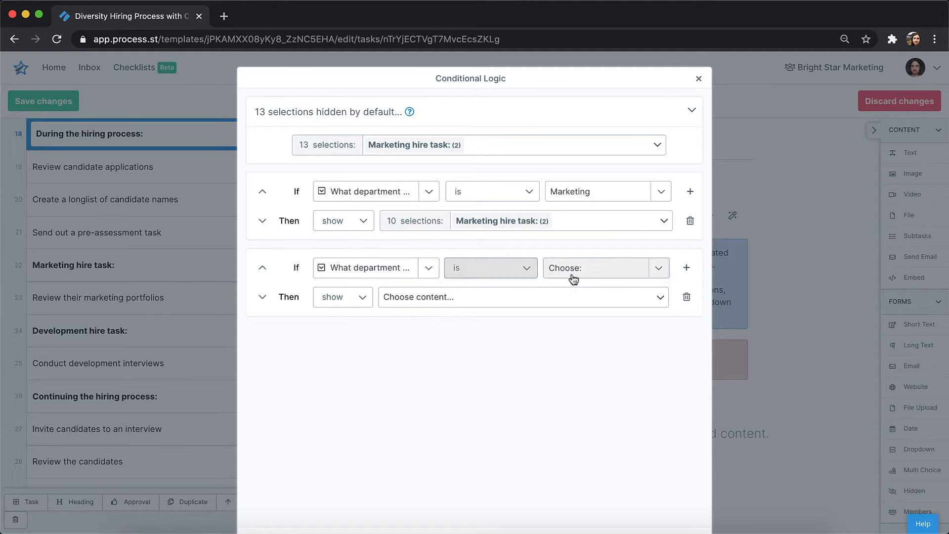
pyautogui.click(568, 280)
pyautogui.click(577, 341)
# Step: Make the Development rule show the Development hire task heading and its Conduct development interviews task
pyautogui.click(493, 299)
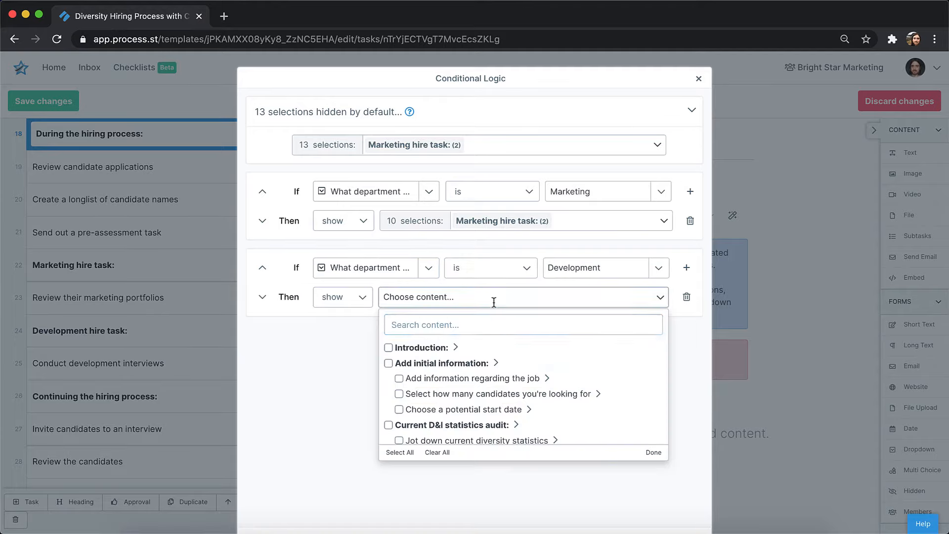
pyautogui.scroll(-10, 493, 381)
pyautogui.scroll(-2, 493, 382)
pyautogui.click(390, 379)
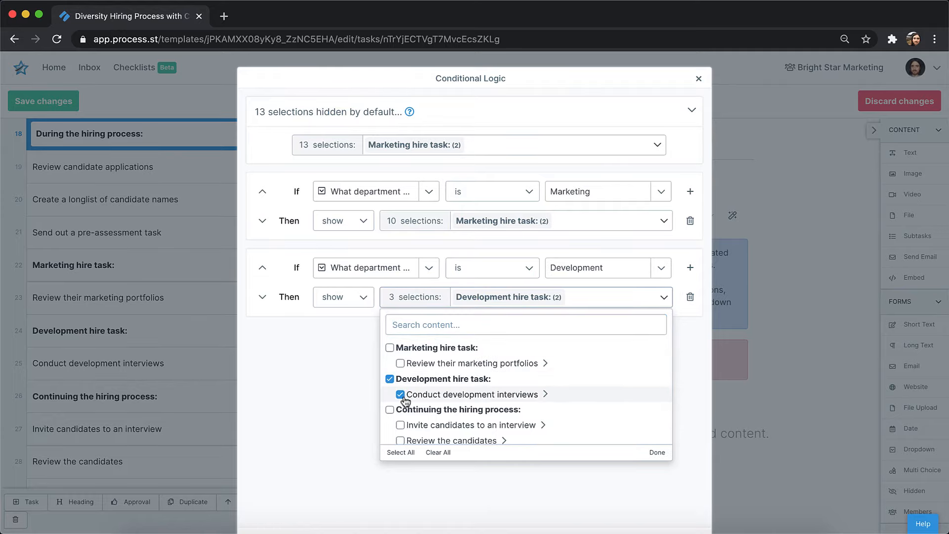
pyautogui.click(346, 373)
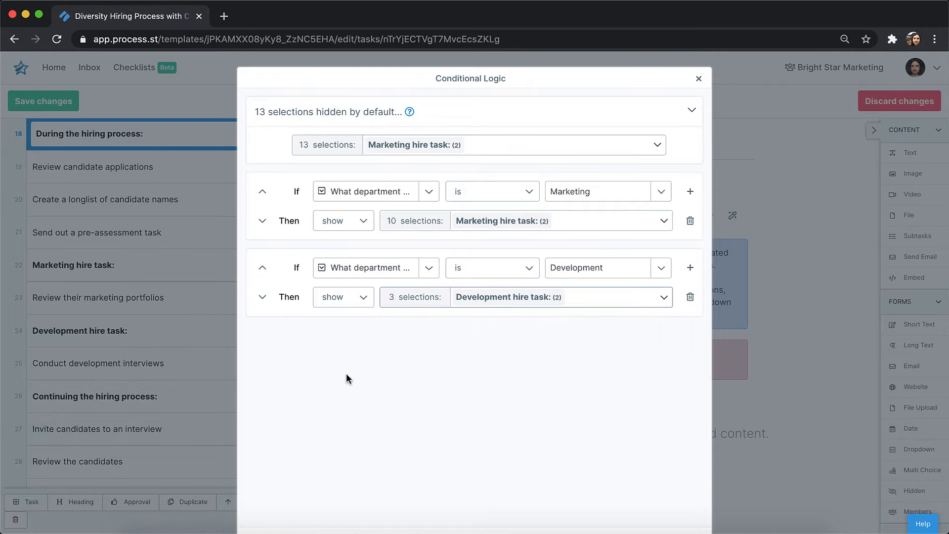
# Step: Deselect Marketing portfolio highlights from the content that the Marketing rule shows
pyautogui.click(531, 225)
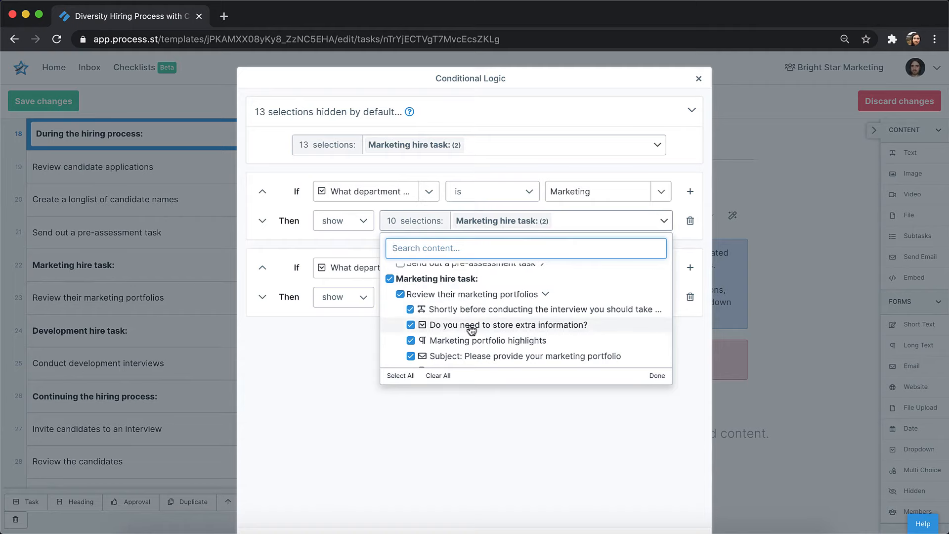
pyautogui.click(410, 341)
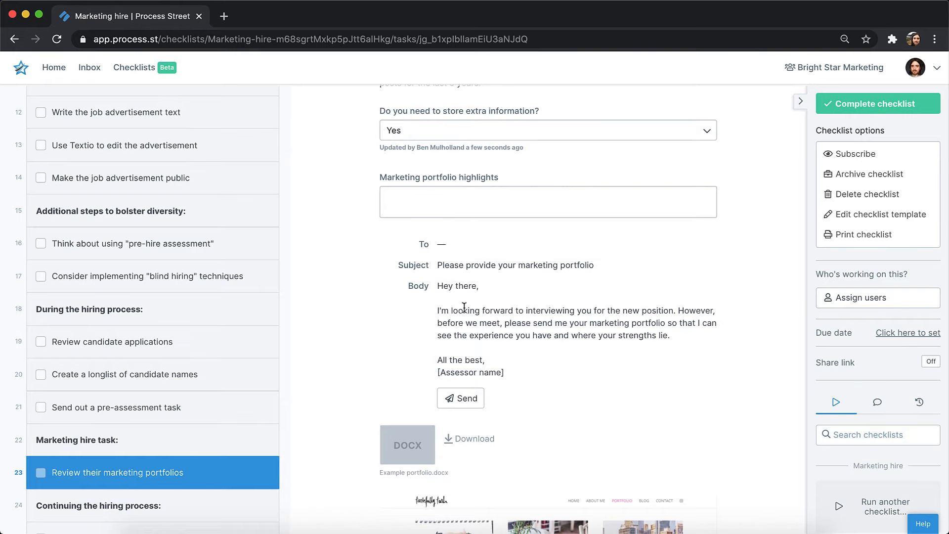
# Step: Examine the portfolio email, example file and images in the Marketing hire checklist's Review their marketing portfolios task
pyautogui.scroll(-3, 454, 310)
pyautogui.scroll(-2, 453, 284)
pyautogui.scroll(-6, 466, 295)
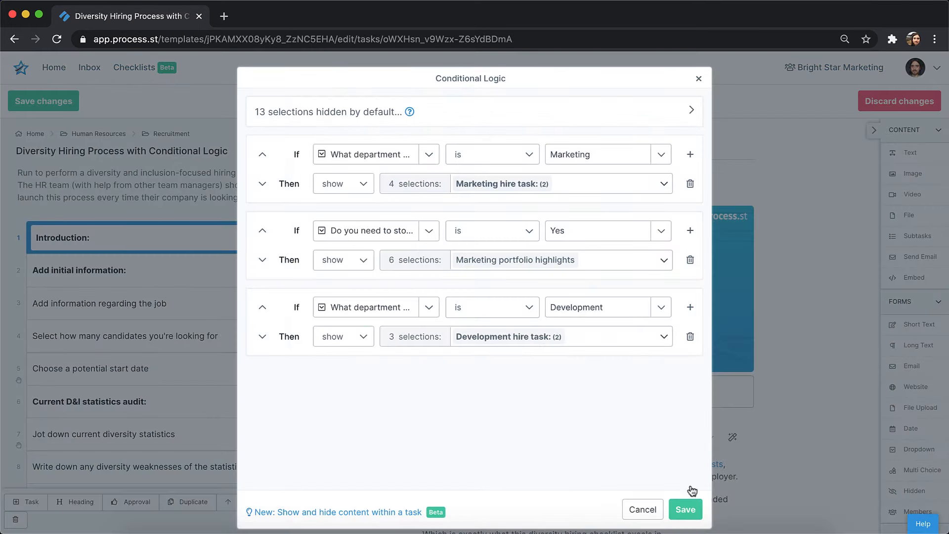
# Step: Save the conditional logic rules and the template changes, and update the in-progress checklist as well
pyautogui.click(684, 509)
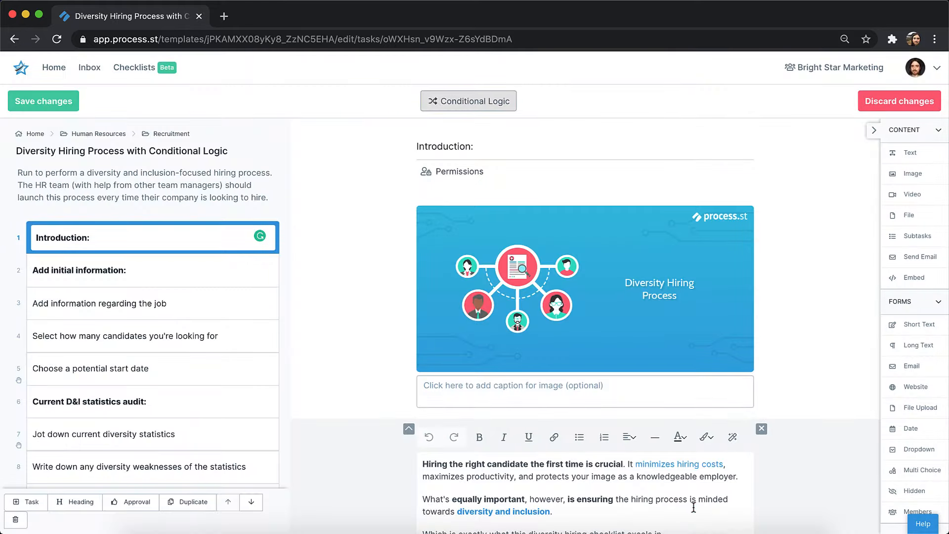
pyautogui.click(54, 103)
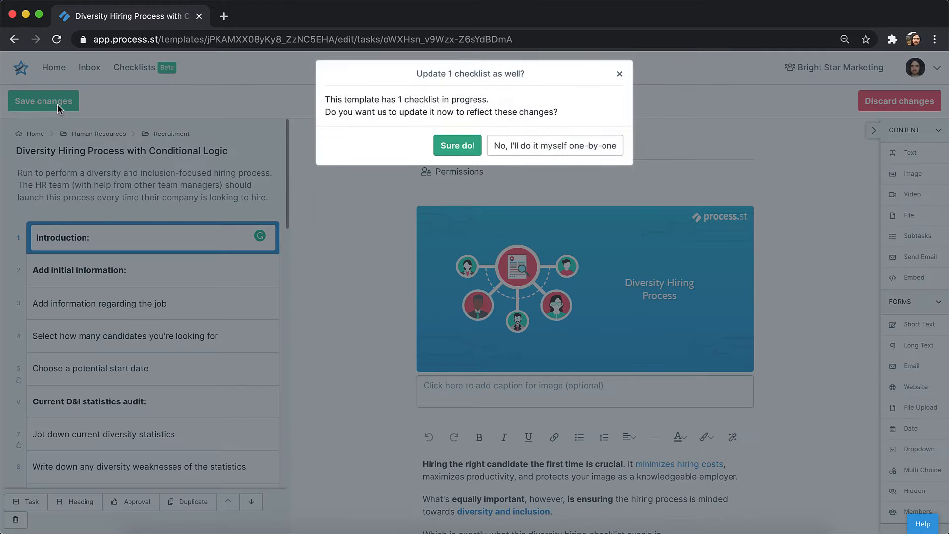
pyautogui.click(467, 154)
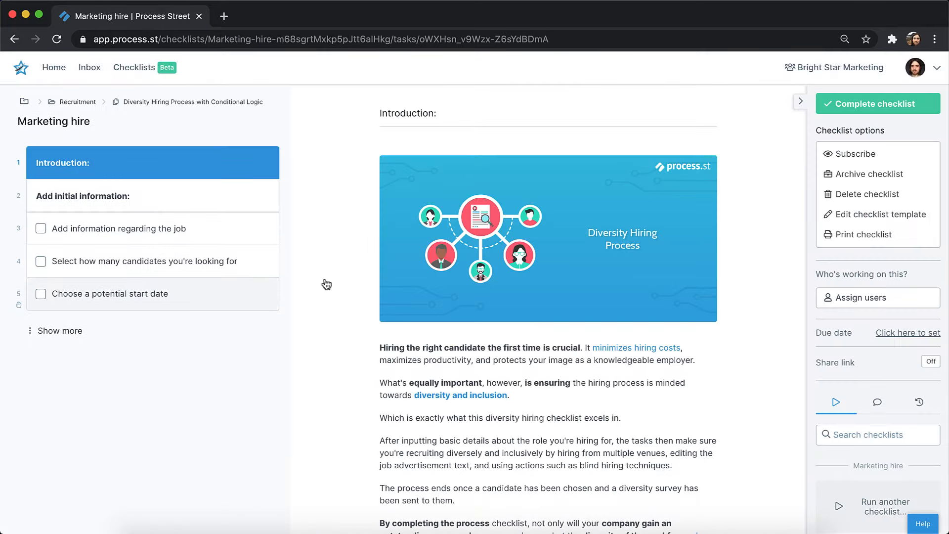
# Step: In the Marketing hire checklist, expand the full task list and set the recruiting department to Marketing in Add information regarding the job
pyautogui.click(85, 336)
pyautogui.click(140, 233)
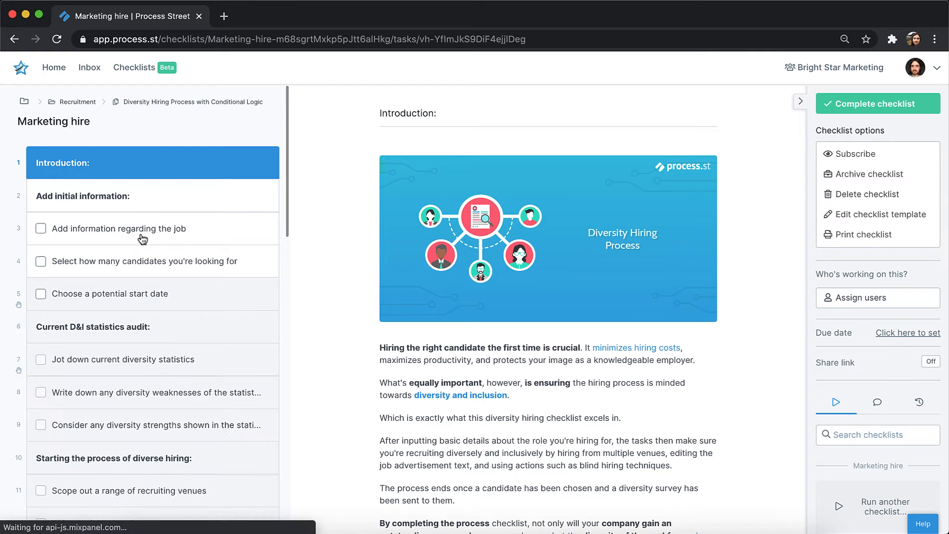
pyautogui.scroll(-2, 200, 405)
pyautogui.scroll(-10, 200, 404)
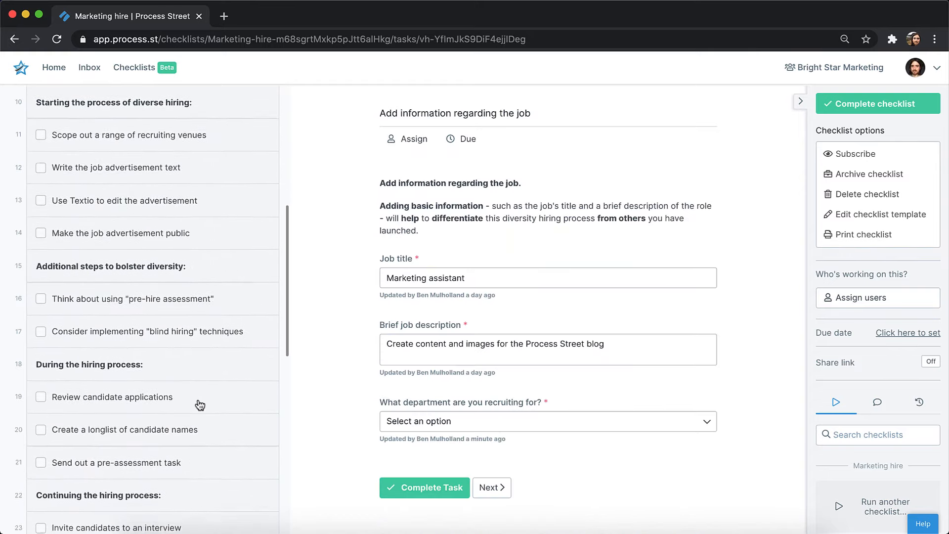
pyautogui.click(450, 421)
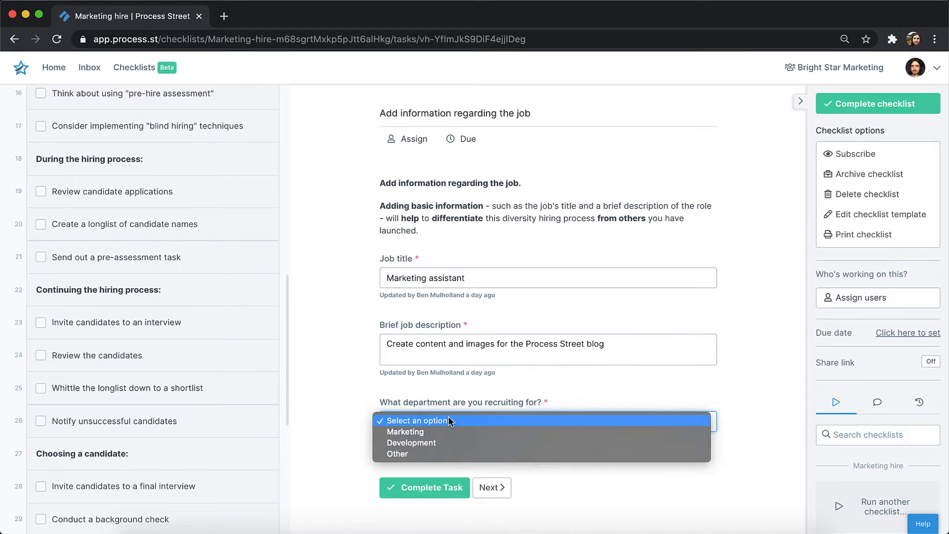
pyautogui.click(445, 431)
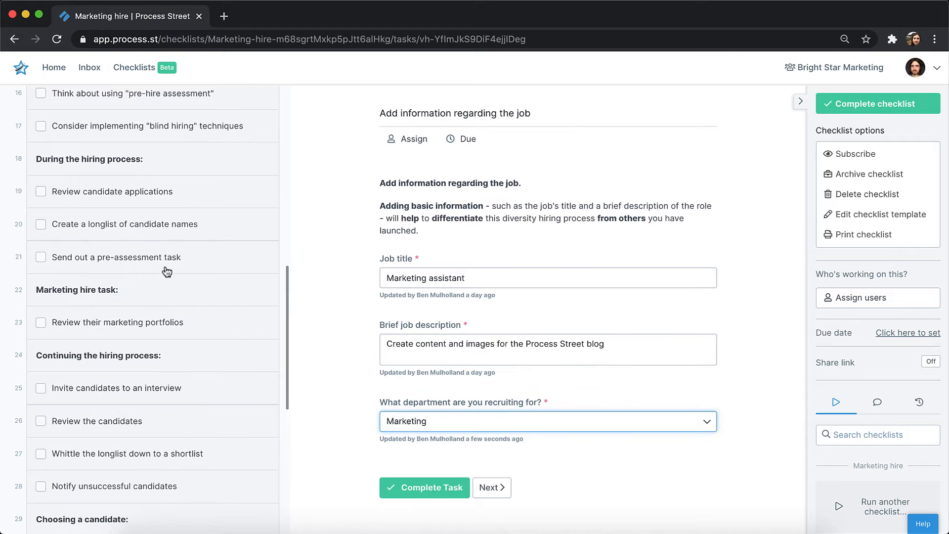
# Step: In the Review their marketing portfolios task, answer "Do you need to store extra information?" with Yes and review the content below
pyautogui.click(158, 327)
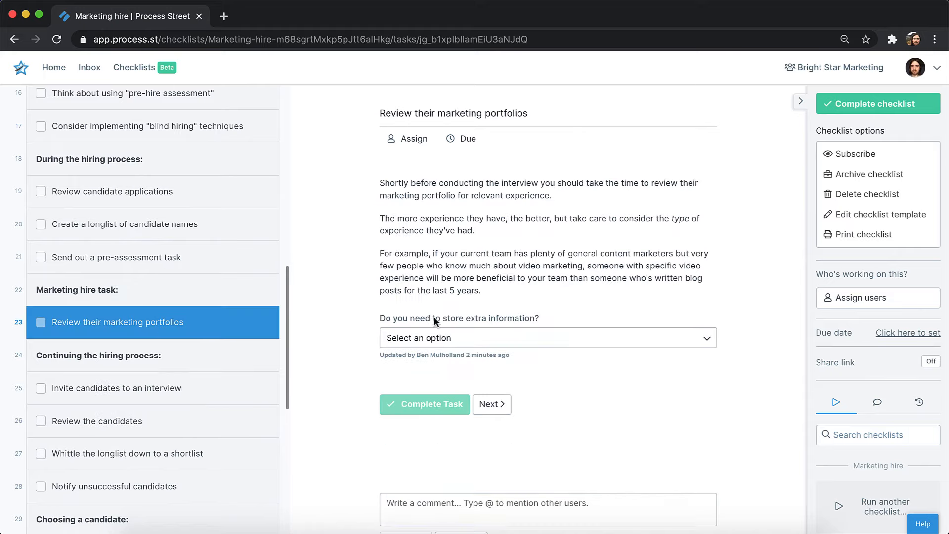
pyautogui.click(440, 334)
pyautogui.click(427, 345)
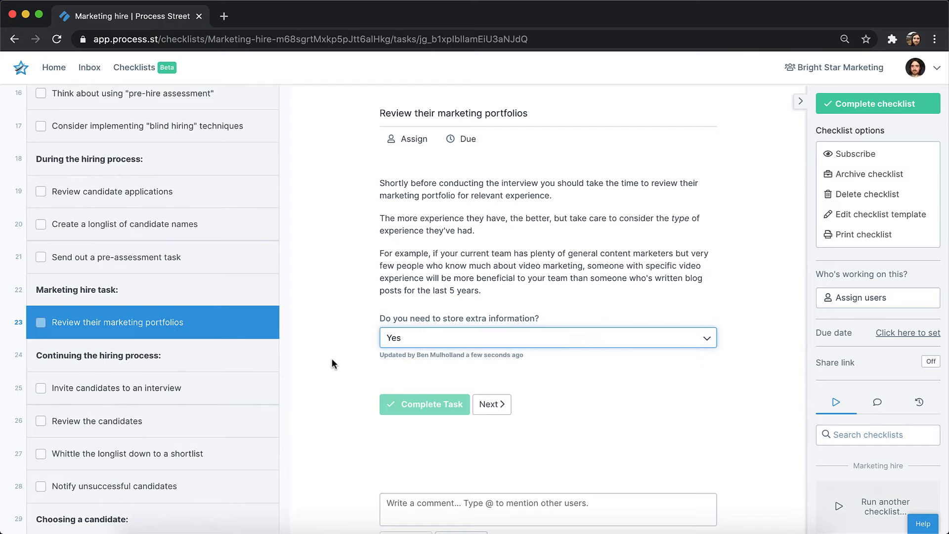
pyautogui.scroll(-3, 331, 358)
pyautogui.scroll(-9, 331, 357)
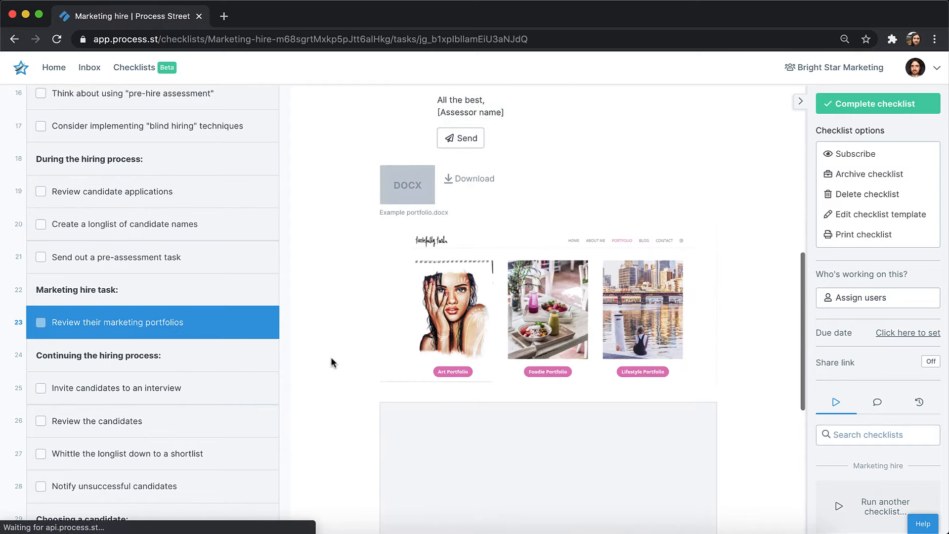